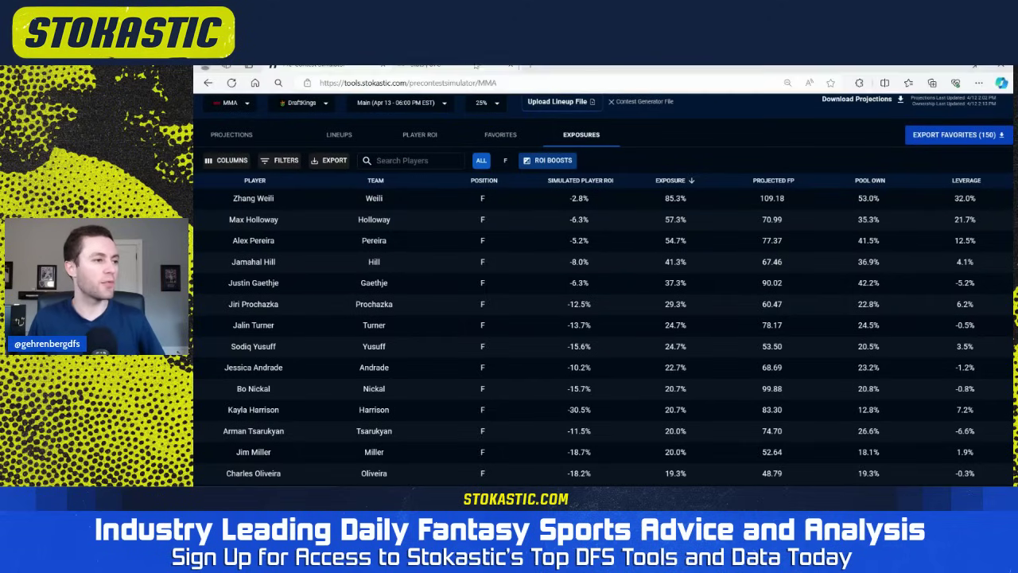
Step: Switch to UFC Stats and open the Alex Pereira vs. Jamahal Hill matchup from the UFC 300 card
left_click(457, 67)
scroll(510, 318, "up", 3)
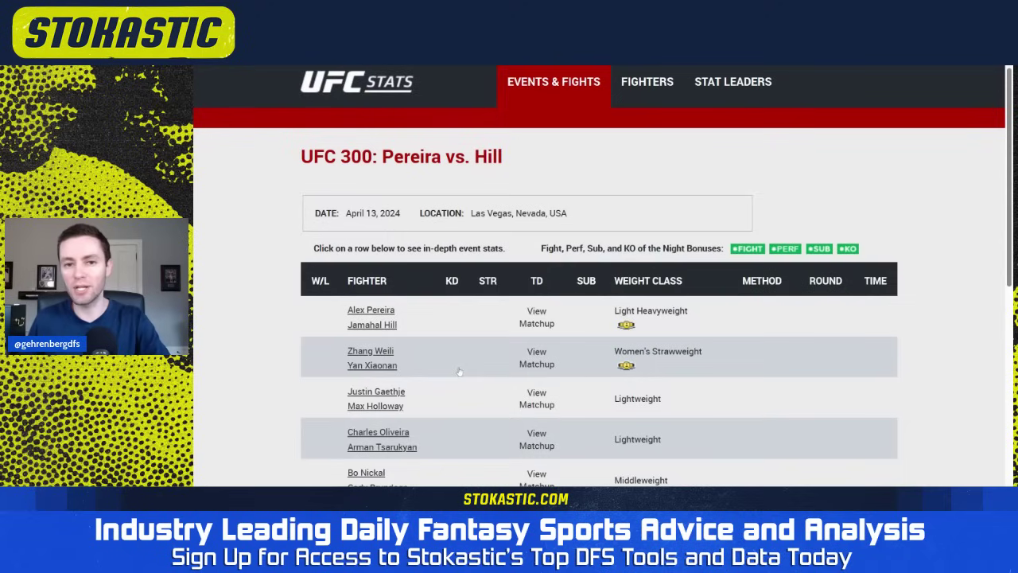
left_click(525, 323)
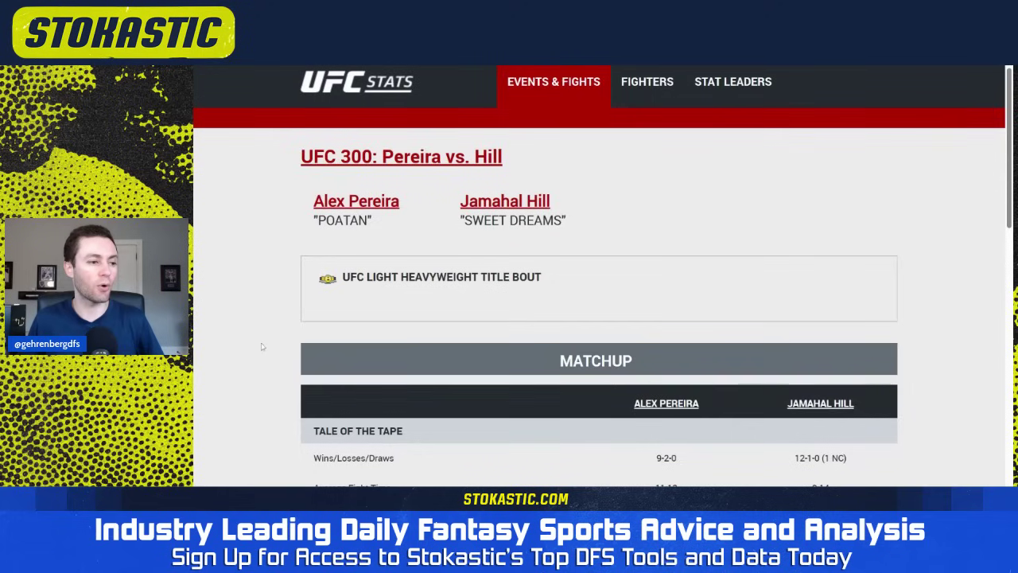
scroll(261, 346, "down", 2)
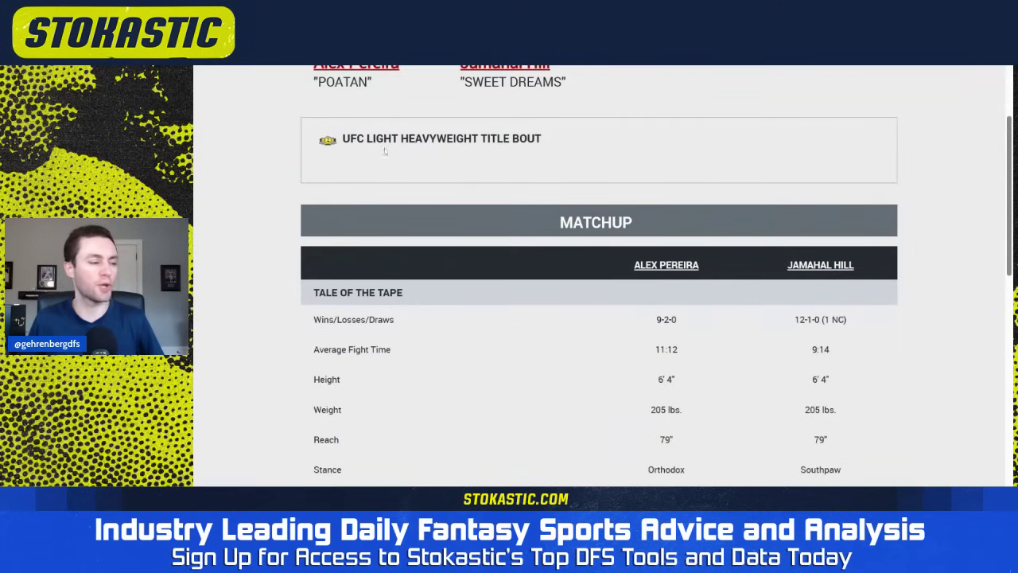
Step: Check the fighters' exposures in the Stokastic Pre-Contest Simulator and return to the Pereira vs. Hill tale of the tape
left_click(360, 67)
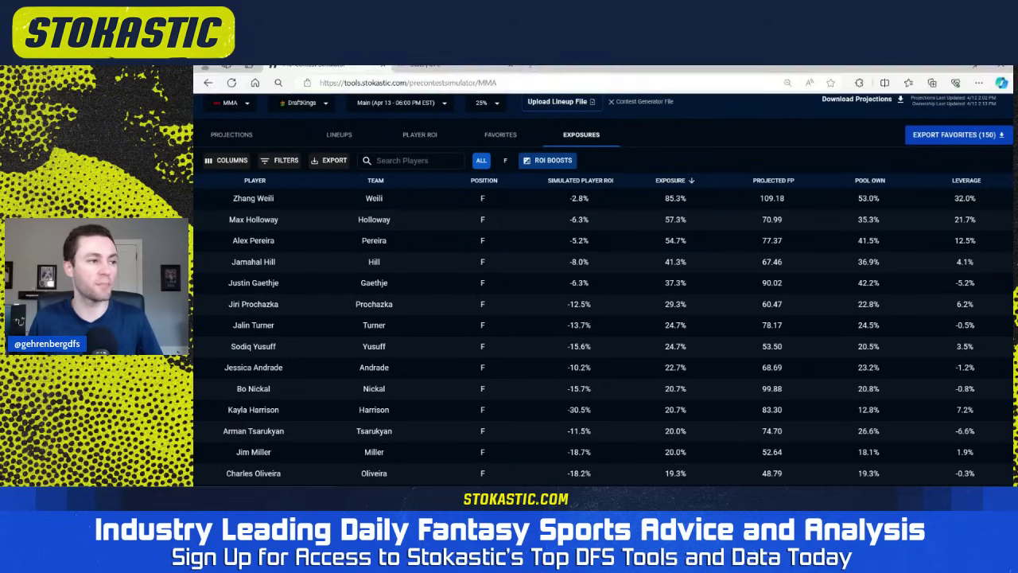
left_click(440, 69)
scroll(929, 290, "down", 2)
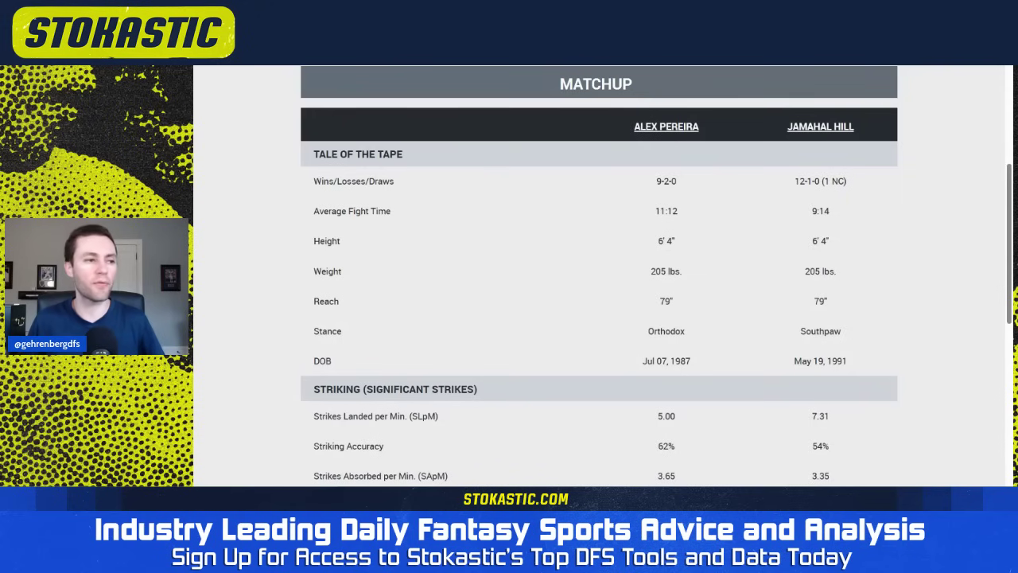
left_click(817, 131)
scroll(451, 310, "down", 3)
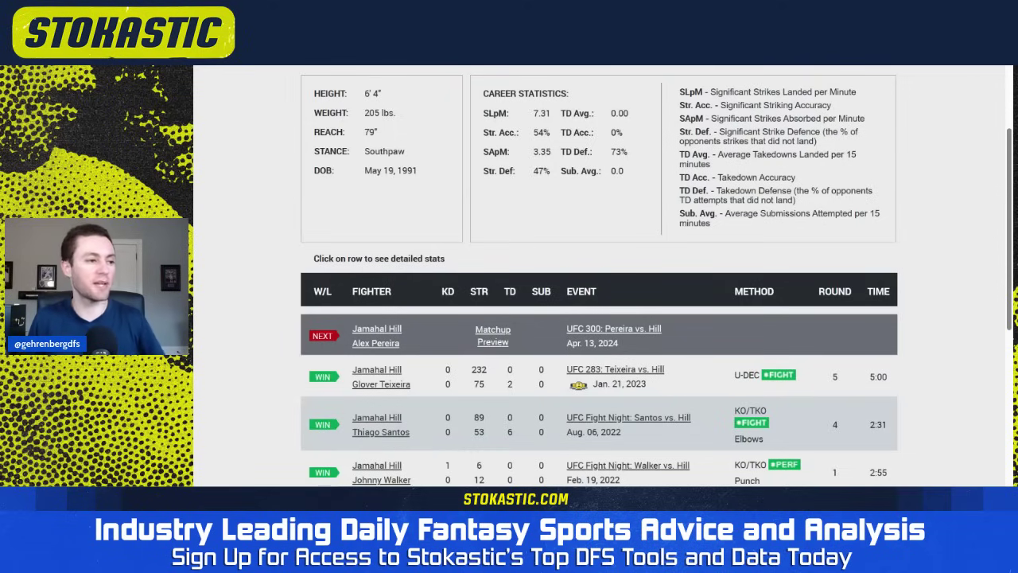
left_click(637, 328)
scroll(547, 202, "down", 2)
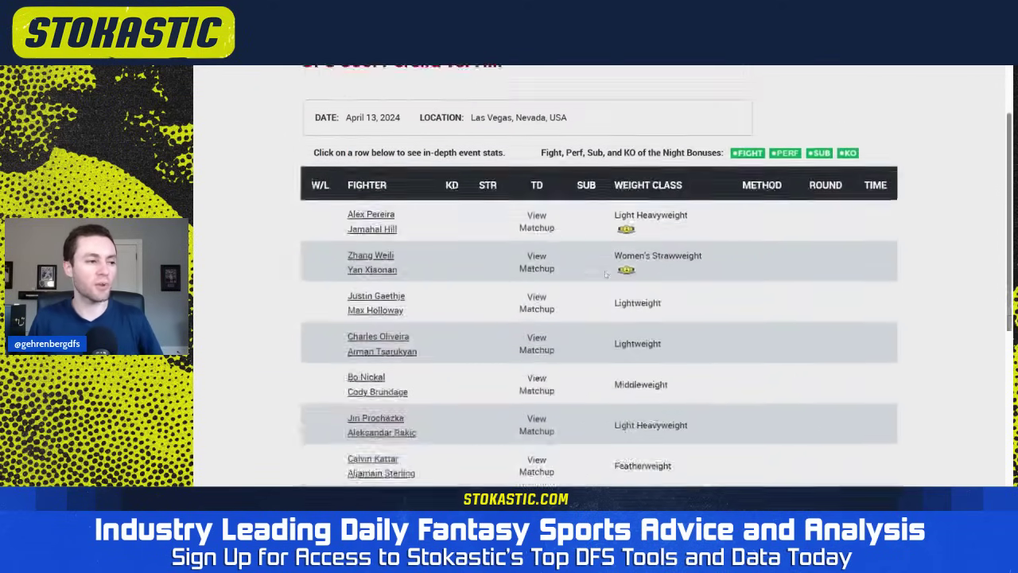
Step: Reopen the Pereira vs. Hill matchup and examine its tale of the tape, striking and grappling stats
left_click(538, 191)
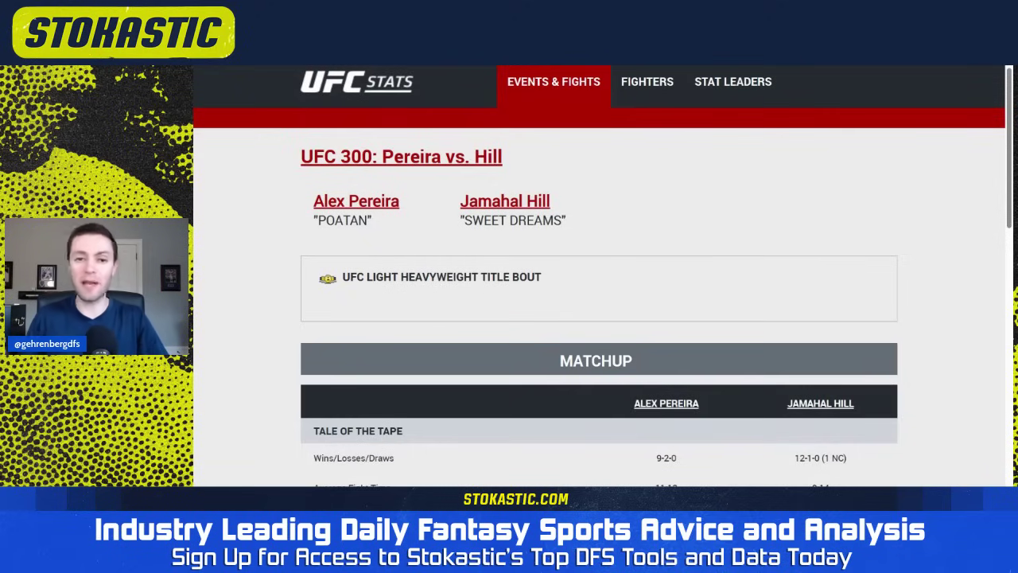
scroll(393, 347, "down", 4)
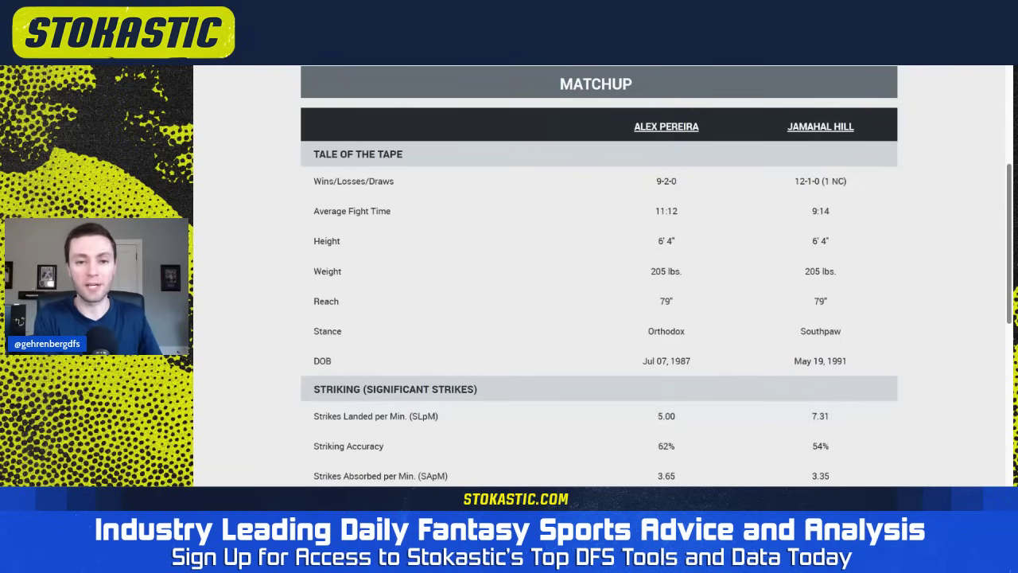
scroll(724, 366, "down", 3)
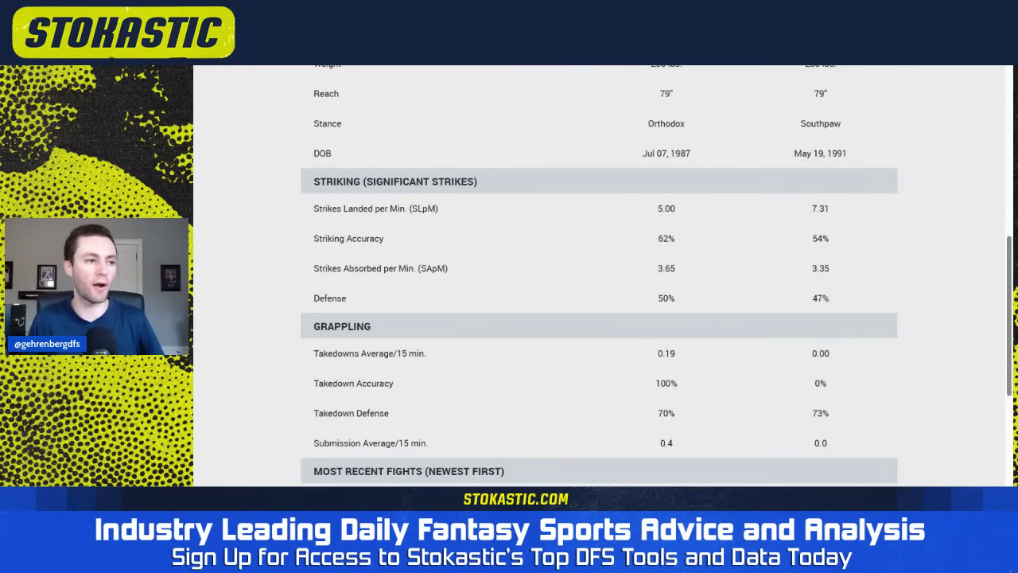
scroll(868, 352, "up", 4)
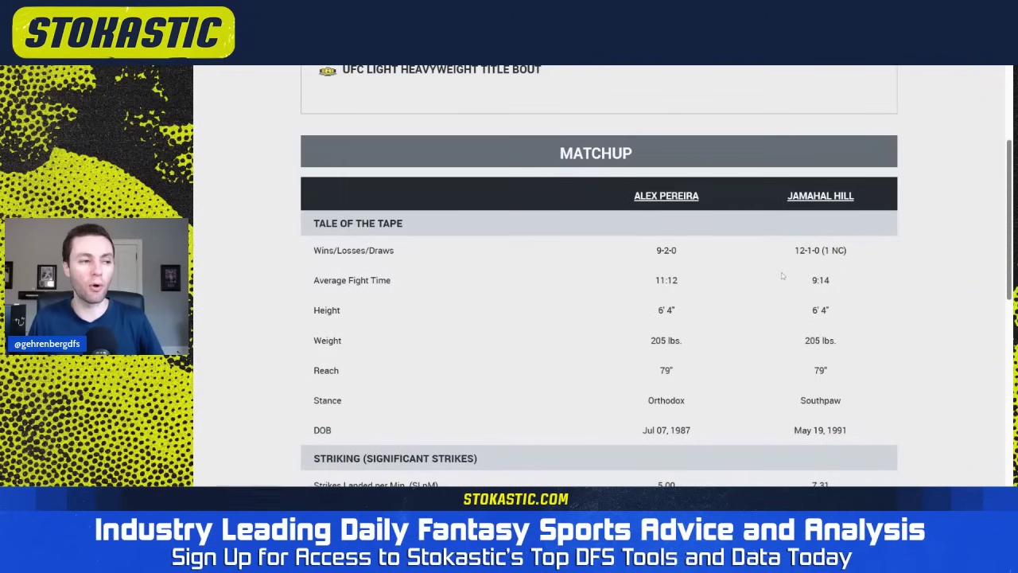
scroll(705, 282, "up", 2)
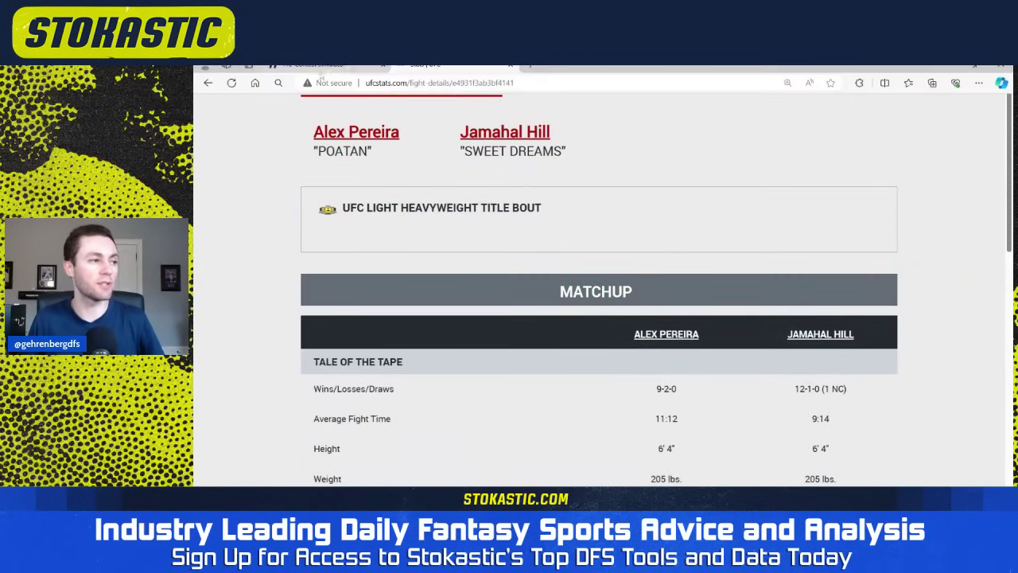
Step: Check the exposure figures for Pereira and Hill in the Pre-Contest Simulator and return to UFC Stats
left_click(321, 66)
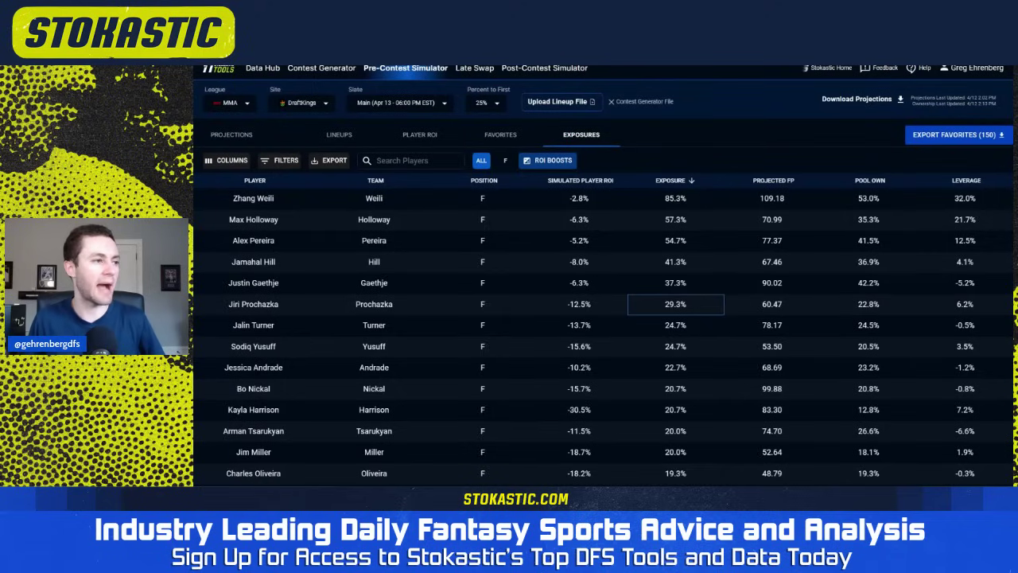
key("ctrl+Tab")
scroll(537, 255, "up", 1)
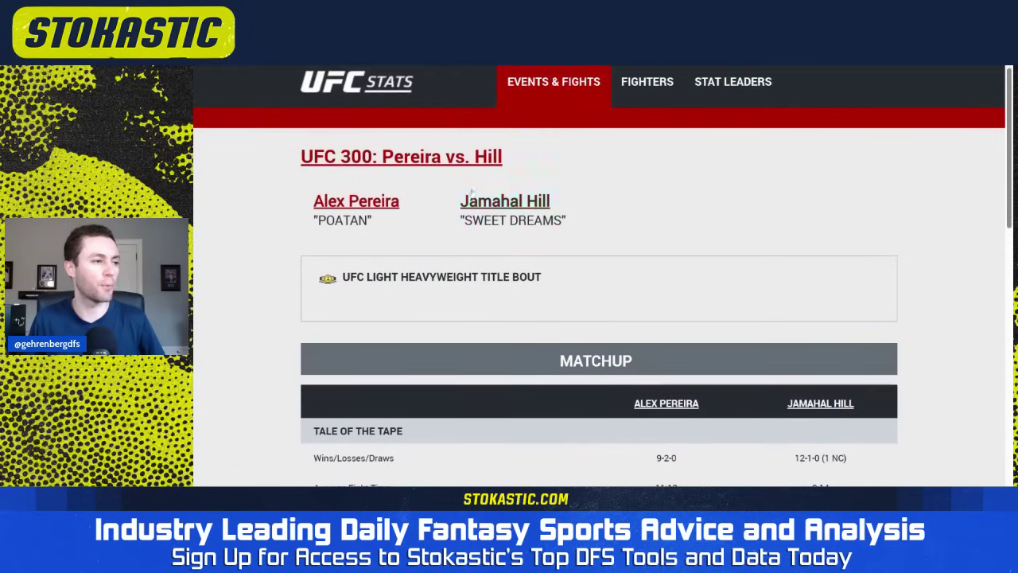
Step: Open the Zhang Weili vs. Yan Xiaonan matchup from the UFC 300 card and examine its striking and grappling stats
key("alt+Left")
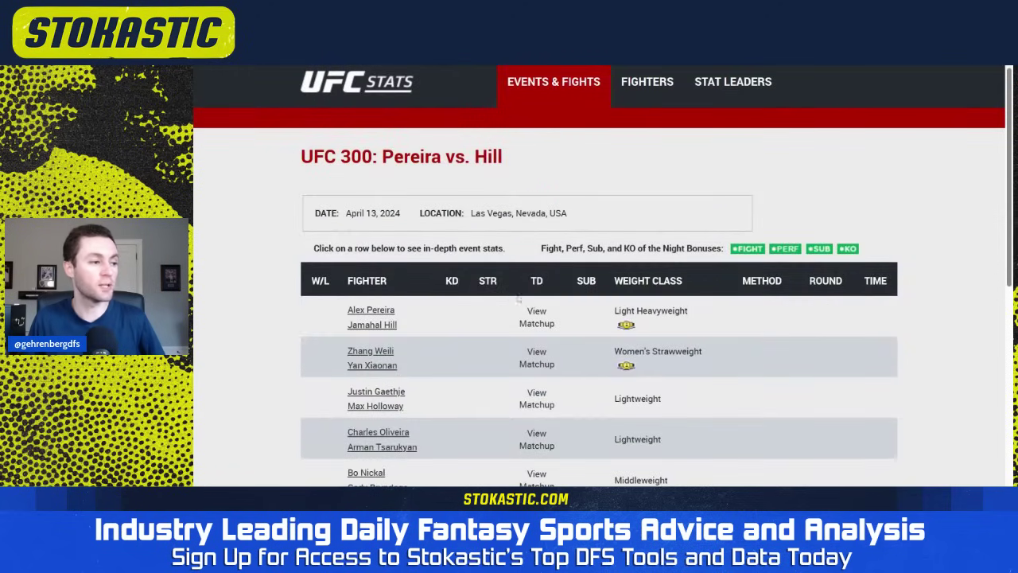
left_click(549, 364)
scroll(292, 311, "down", 3)
scroll(292, 315, "down", 2)
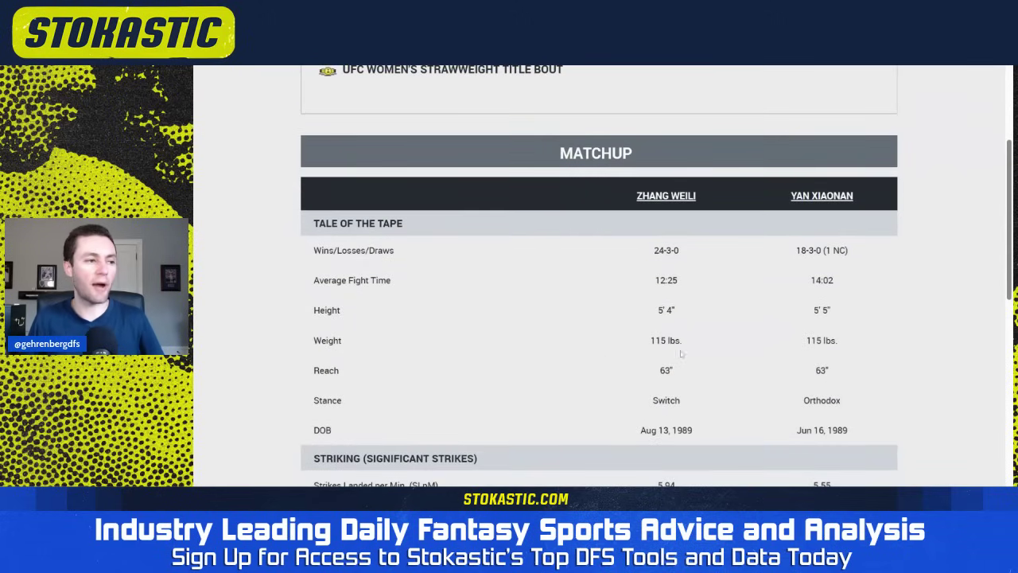
scroll(951, 346, "down", 3)
scroll(950, 345, "down", 1)
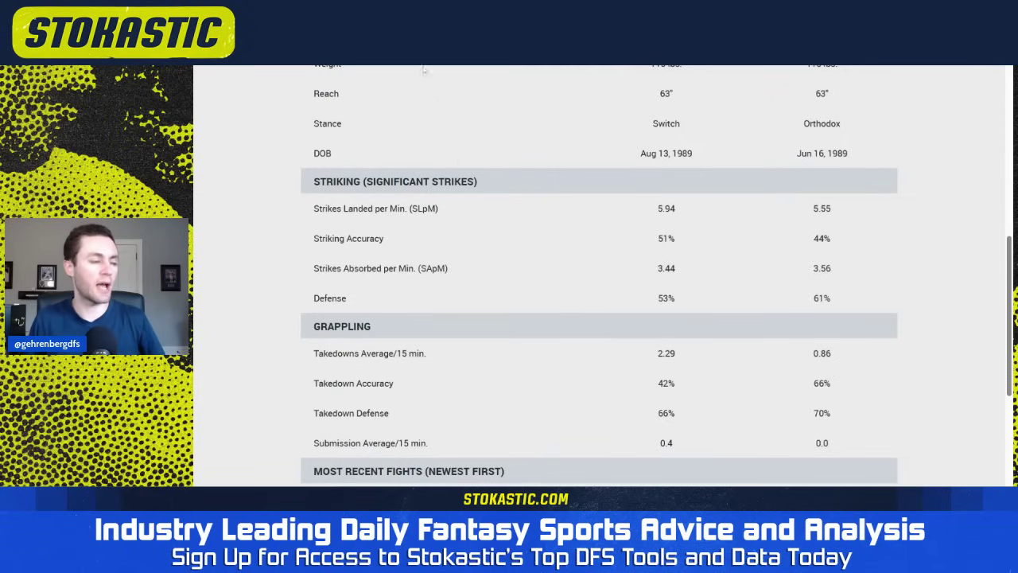
Step: Check Zhang Weili's exposure in the Pre-Contest Simulator and return to her matchup stats on UFC Stats
mouse_move(542, 67)
key("ctrl+shift+Tab")
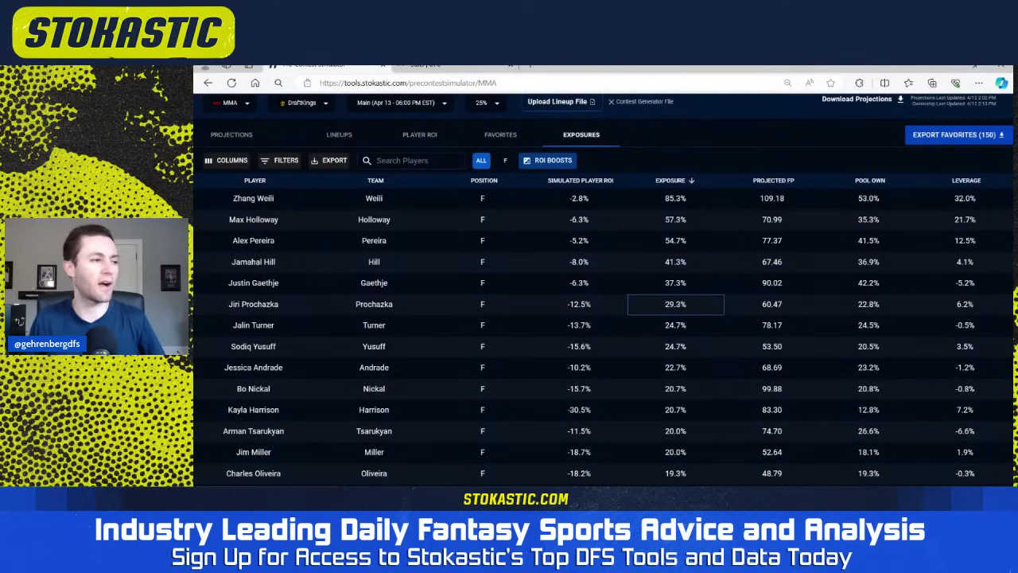
key("ctrl+Tab")
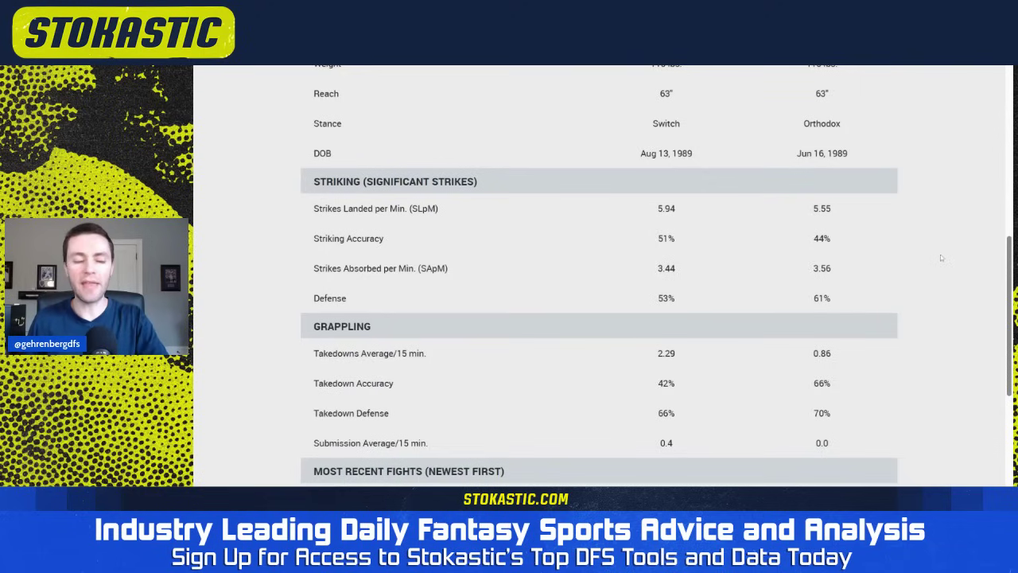
Step: Open Zhang Weili's fighter profile from the matchup and review her fight history
scroll(789, 283, "up", 3)
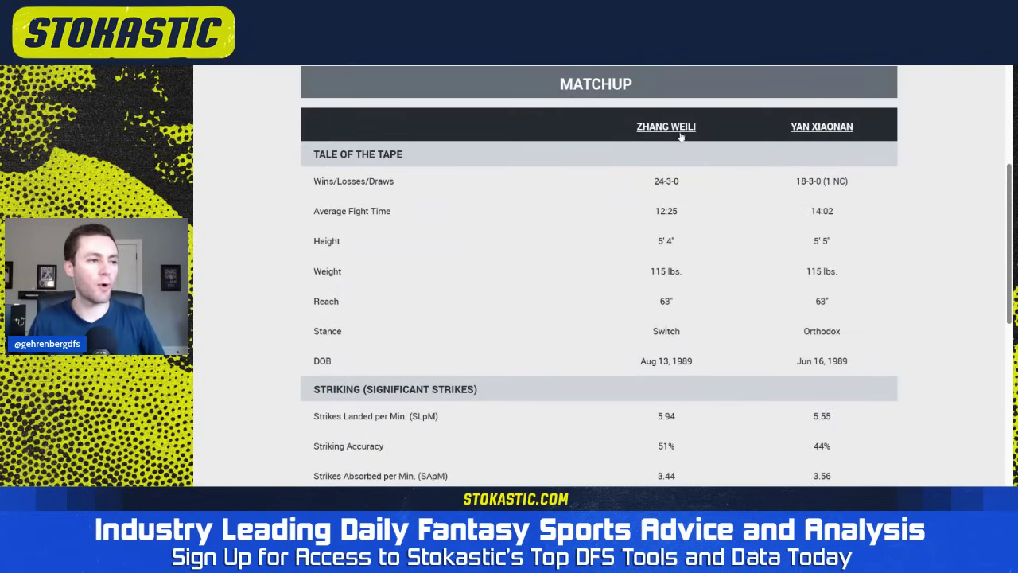
left_click(669, 154)
scroll(248, 353, "down", 5)
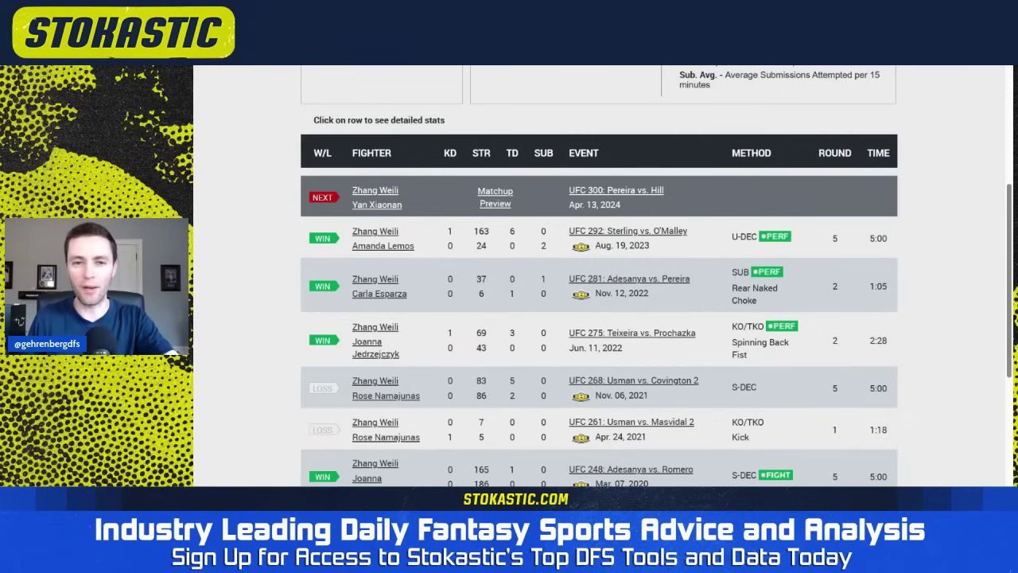
Step: Review the totals of Zhang Weili's UFC 292 bout against Amanda Lemos and return to her fight history
left_click(421, 233)
scroll(686, 386, "down", 1)
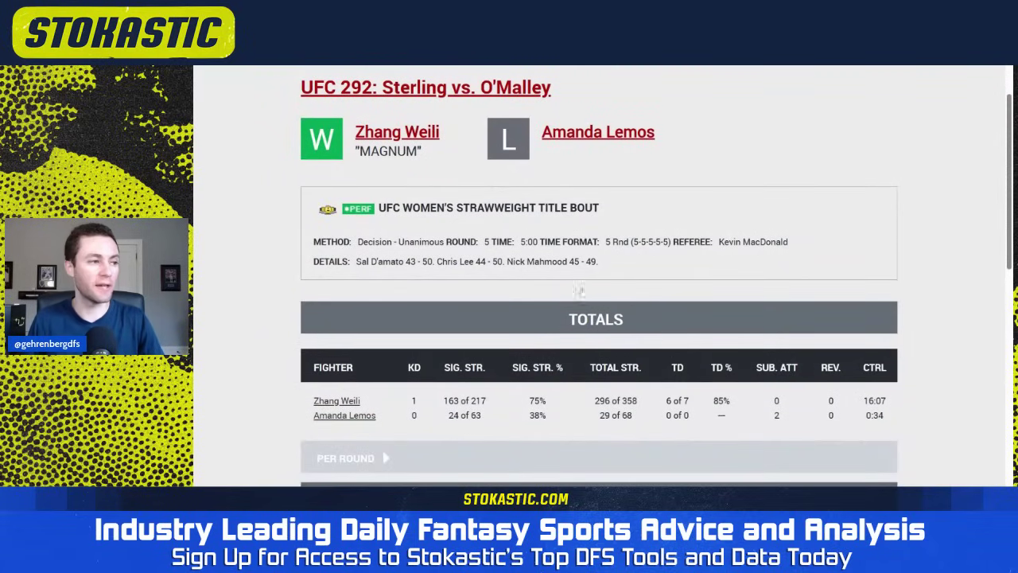
left_click(427, 137)
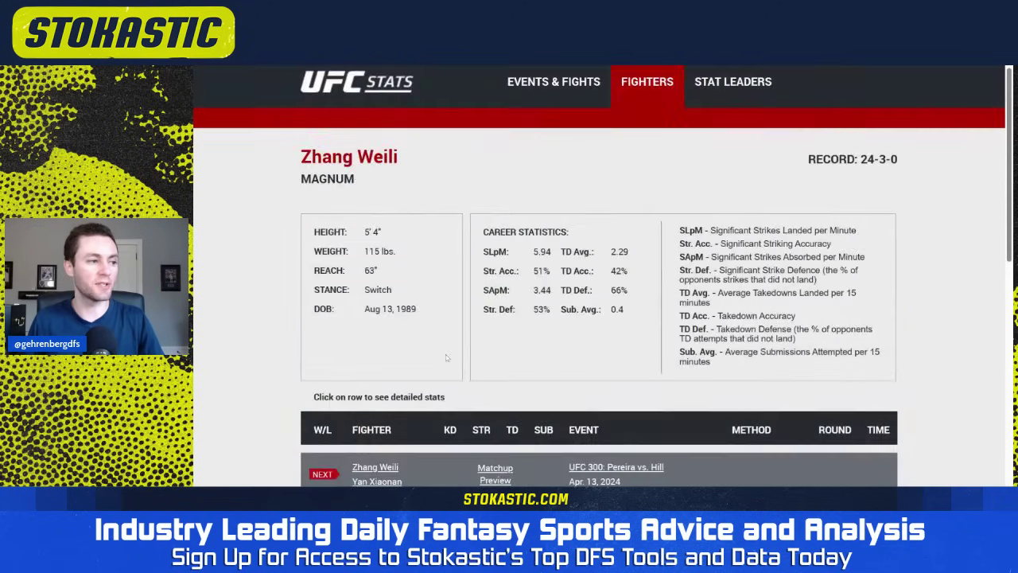
scroll(446, 360, "down", 4)
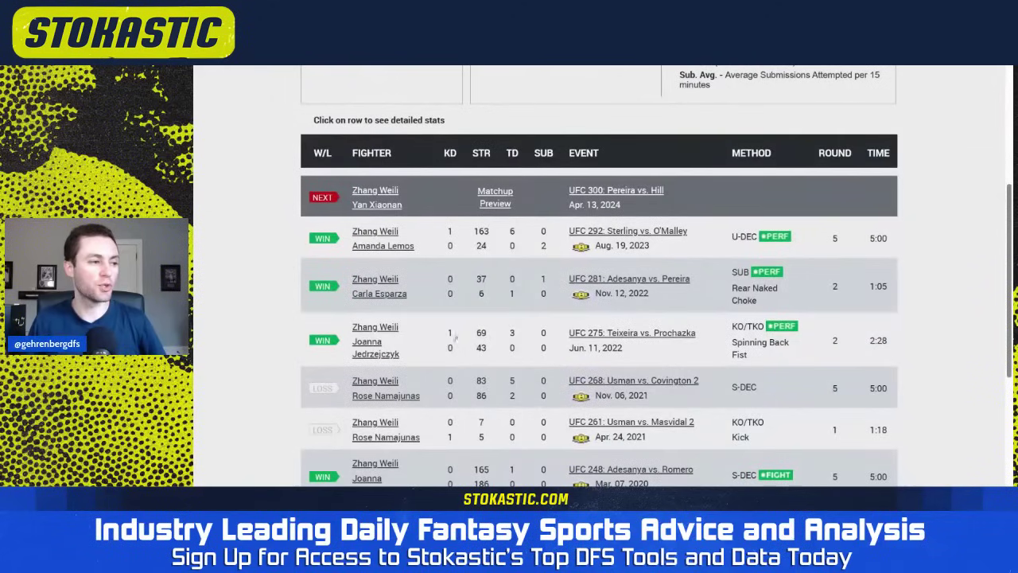
Step: Review the totals of Zhang Weili's UFC 275 bout against Joanna Jedrzejczyk and return to her profile
left_click(436, 341)
scroll(267, 305, "down", 2)
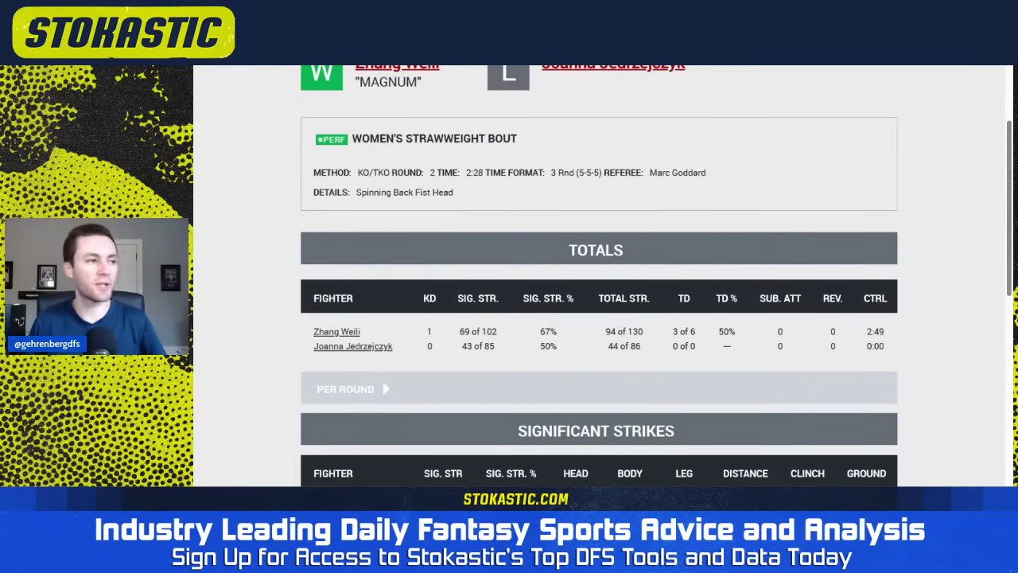
scroll(557, 254, "up", 1)
left_click(426, 137)
scroll(234, 289, "down", 2)
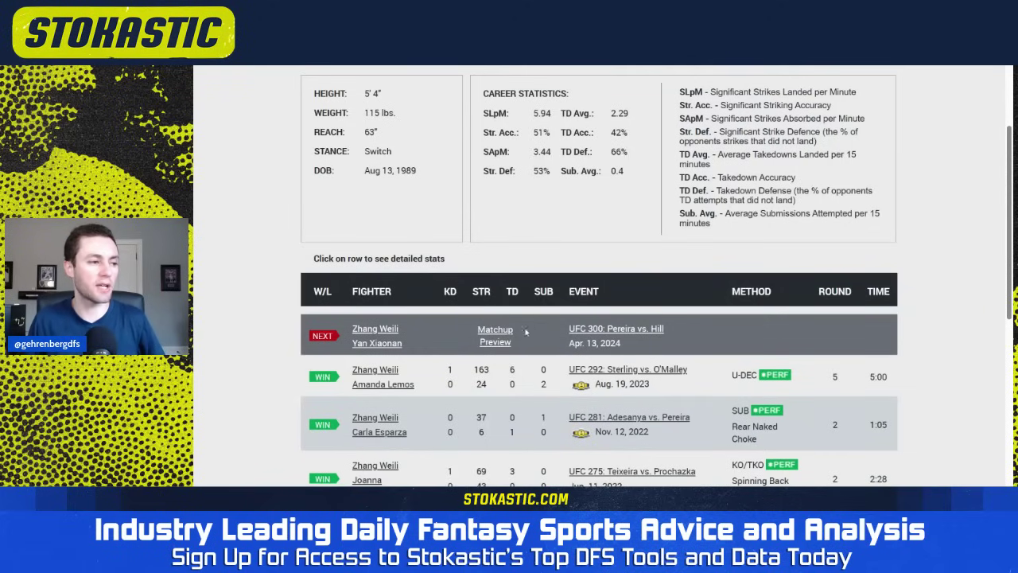
Step: Go back to the UFC 300 event card by way of Zhang Weili's upcoming matchup preview
left_click(493, 330)
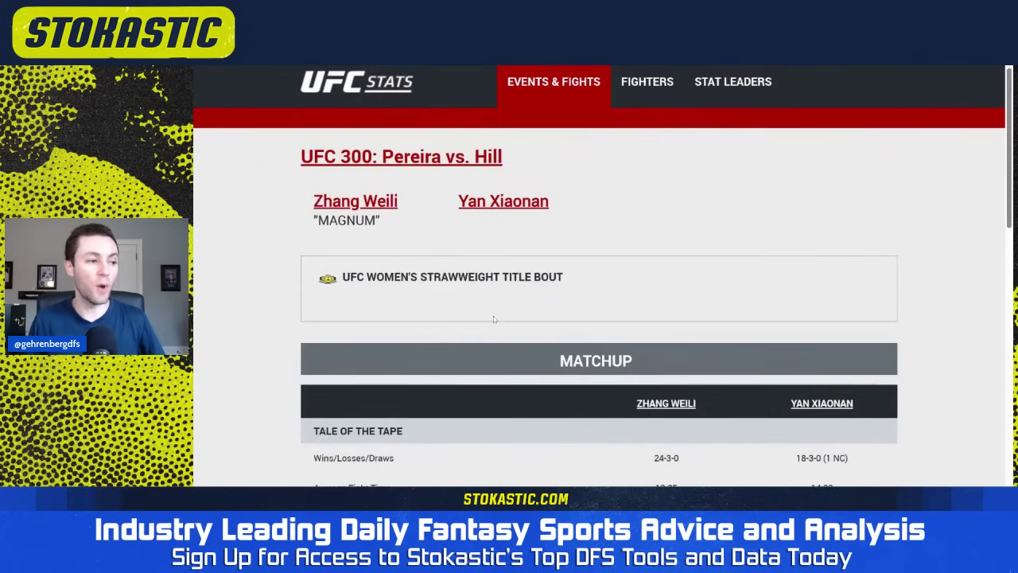
left_click(448, 165)
scroll(482, 285, "down", 3)
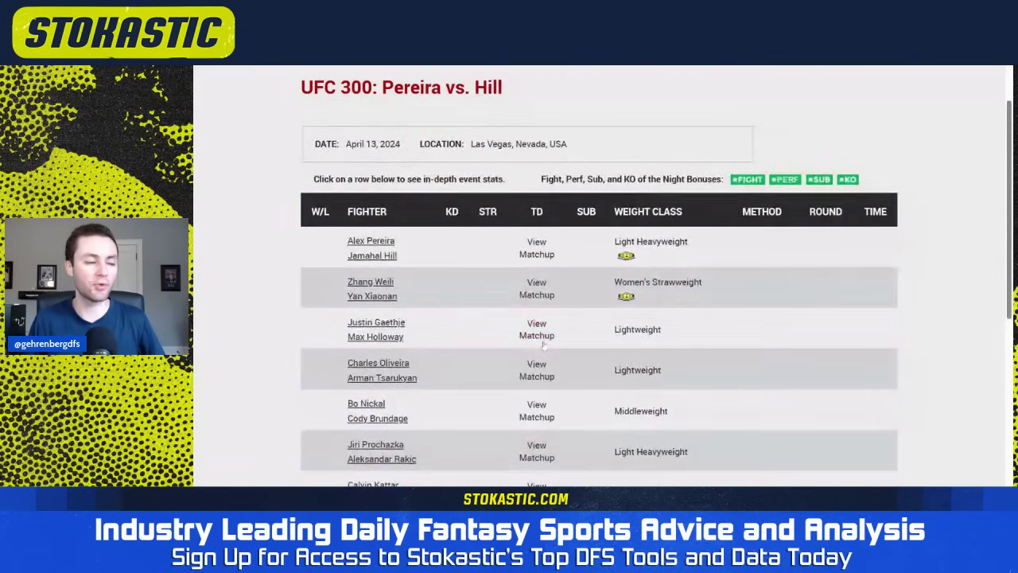
Step: In the Pre-Contest Simulator's exposures, sort the players by projected FP and restore the descending exposure order
left_click(326, 68)
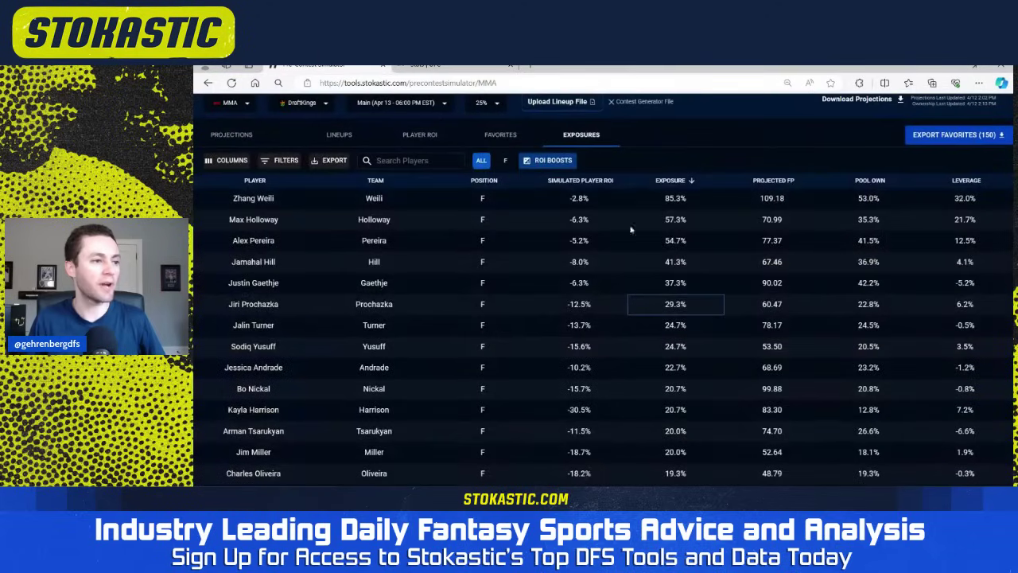
left_click(748, 182)
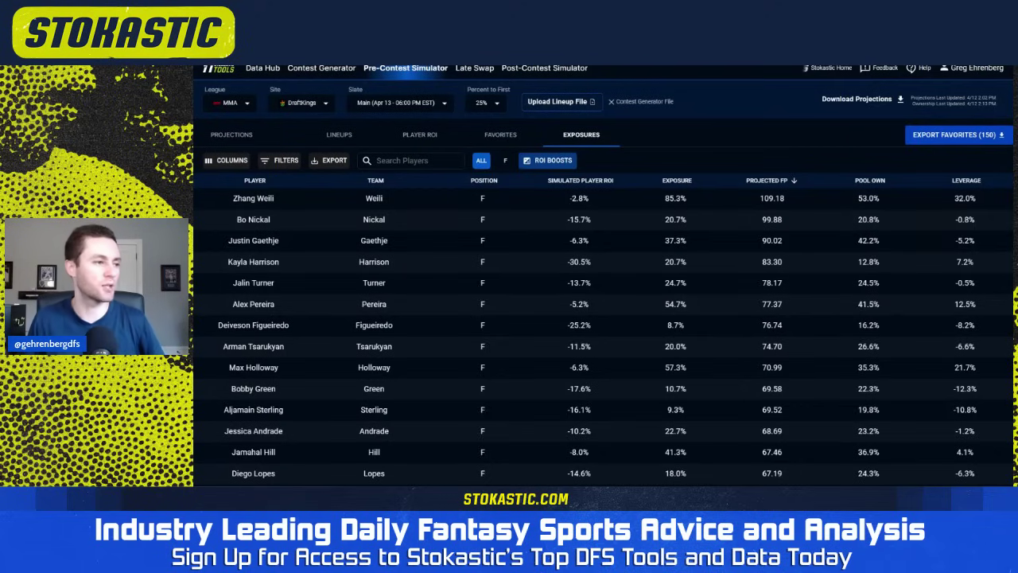
left_click(661, 181)
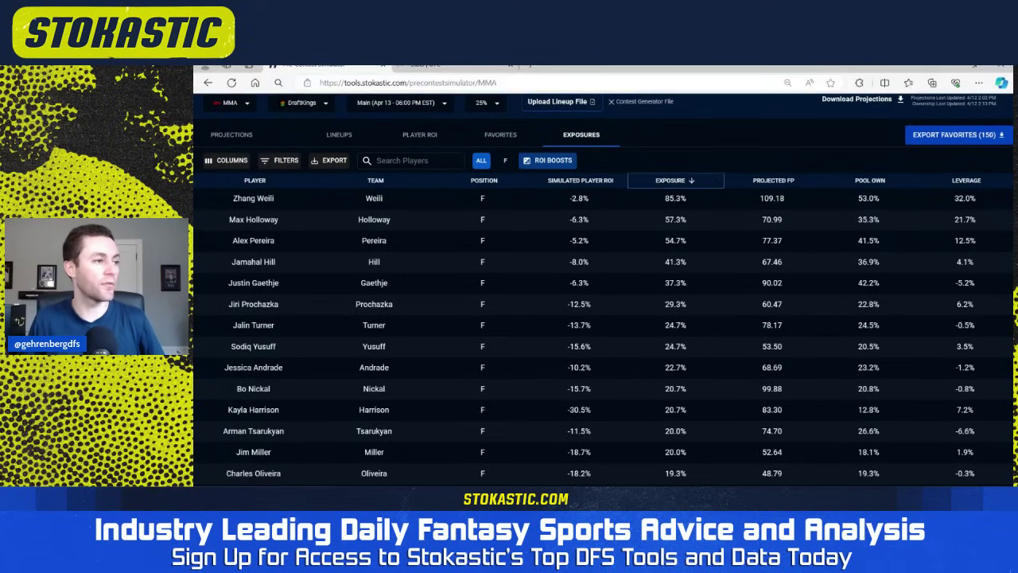
Step: Switch to UFC Stats, open the Justin Gaethje vs. Max Holloway matchup and examine their physical and striking stats
left_click(446, 68)
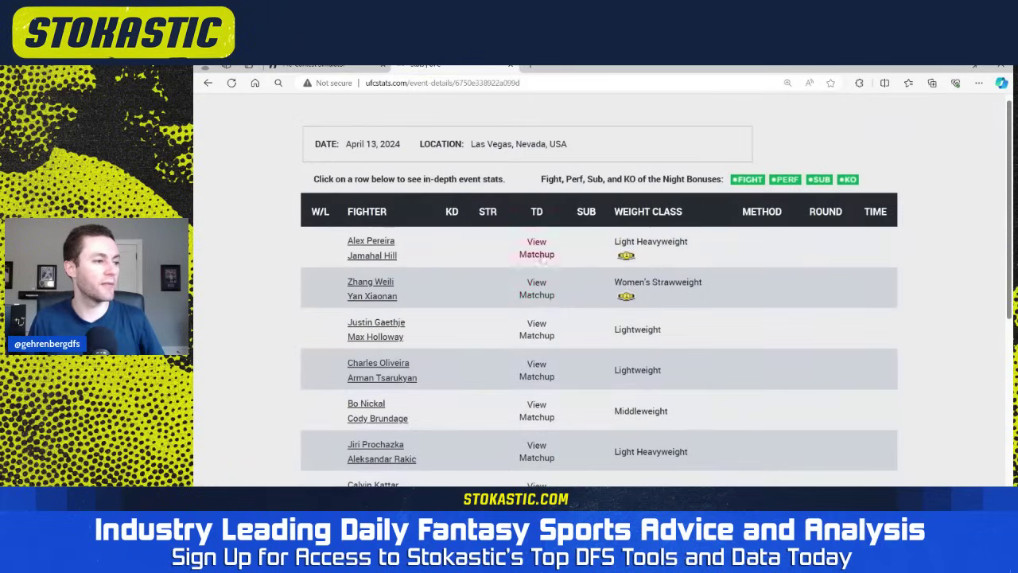
left_click(546, 333)
scroll(265, 295, "down", 4)
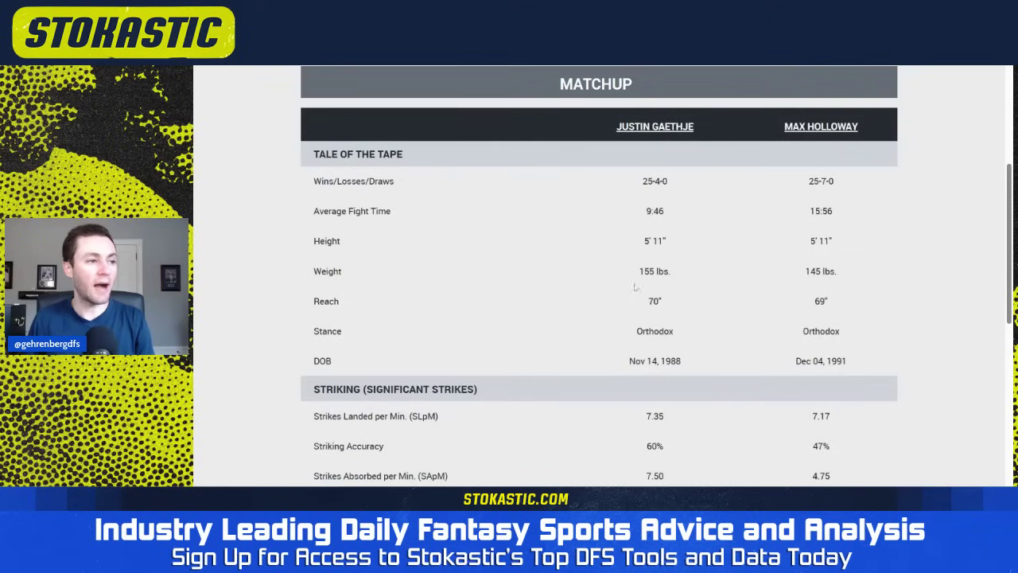
scroll(968, 324, "down", 1)
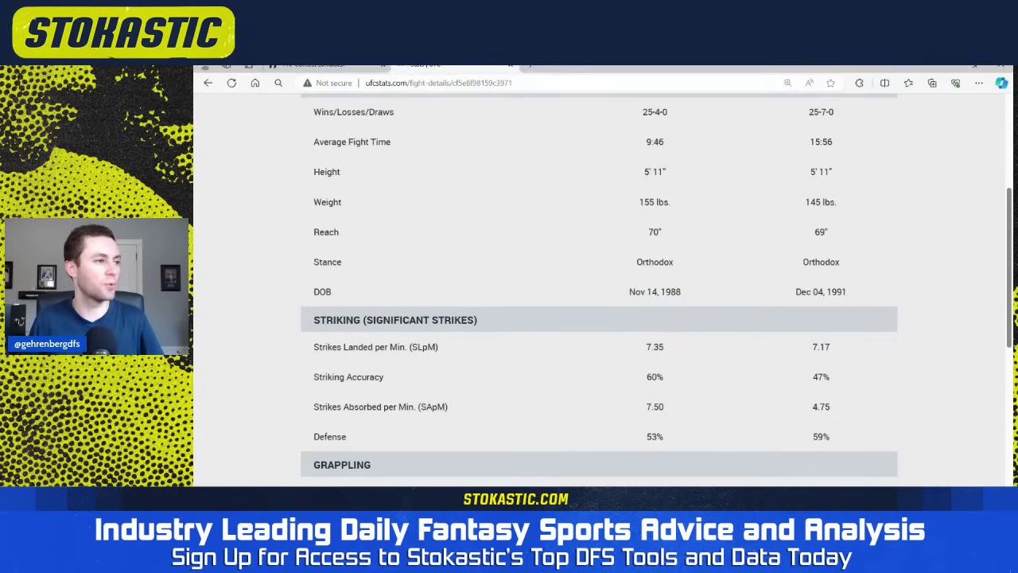
Step: Check the exposures for Gaethje and Holloway in the simulator and return to their striking and grappling stats
left_click(319, 67)
left_click(593, 326)
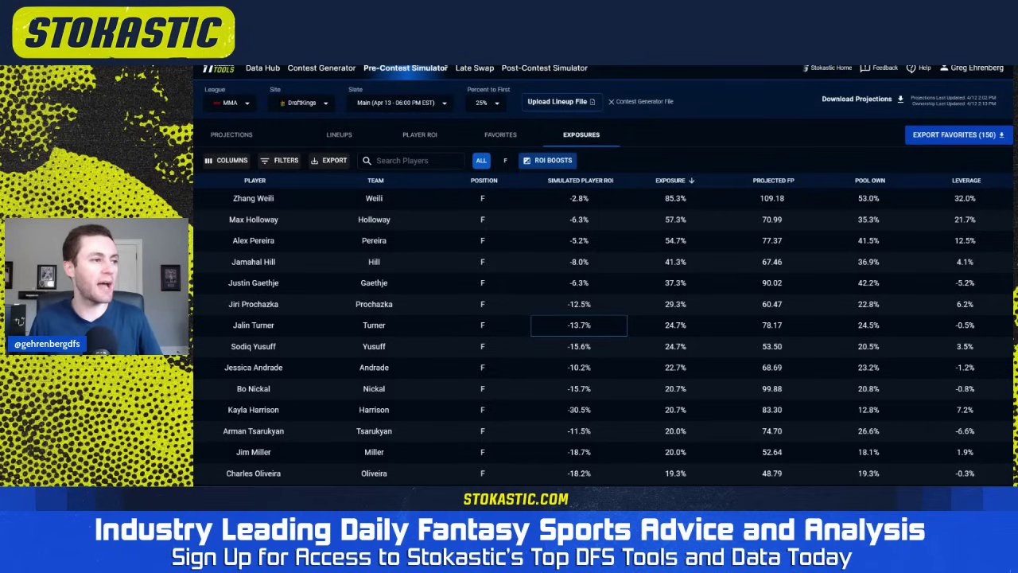
left_click(458, 66)
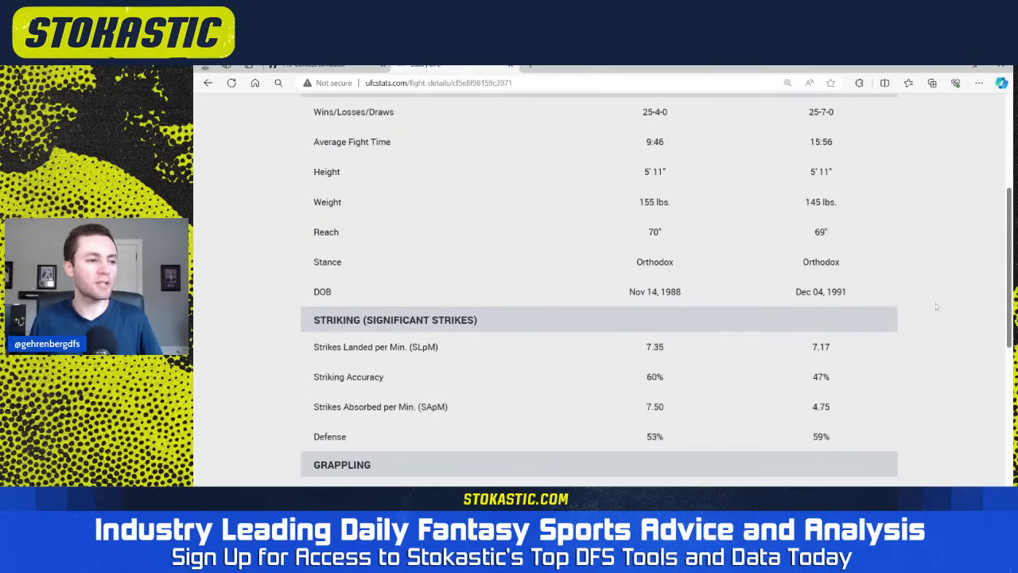
scroll(935, 303, "down", 1)
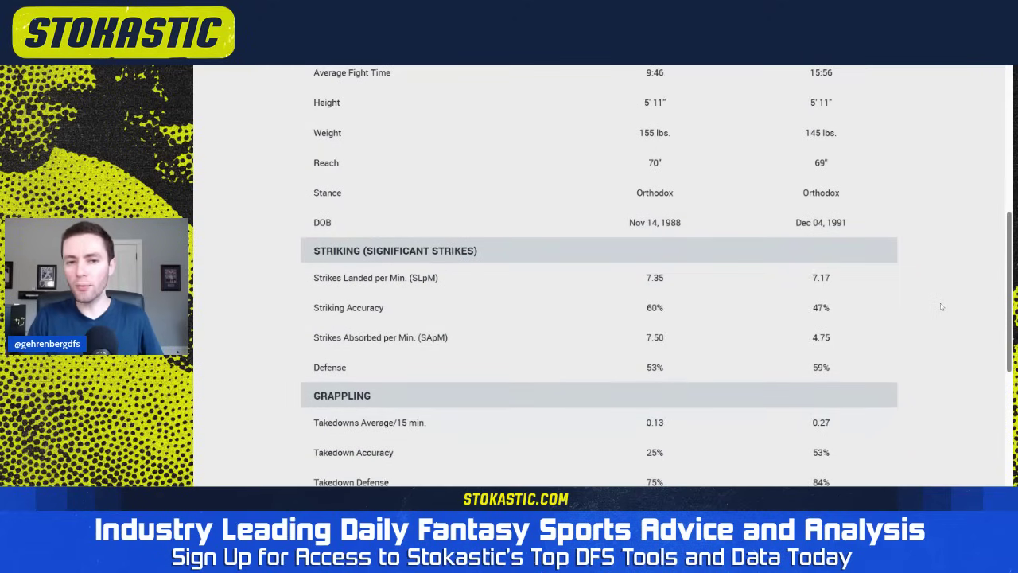